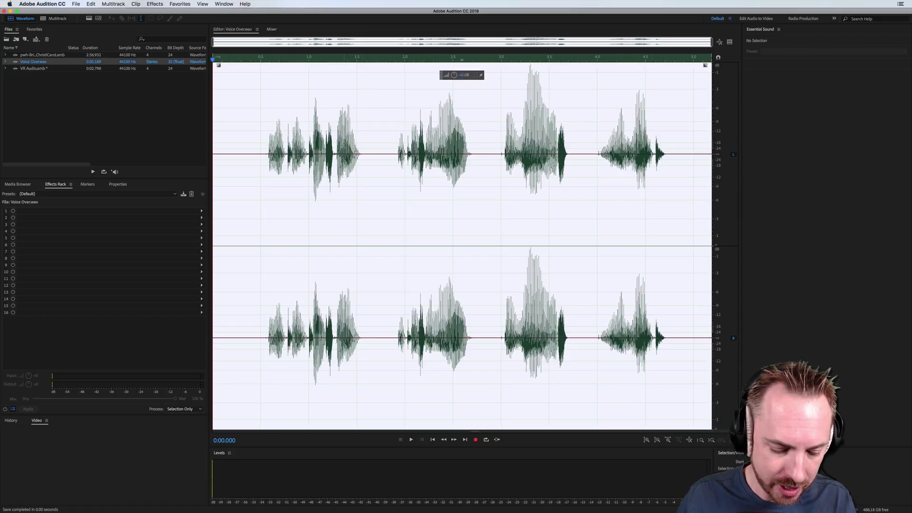
Check the Save As format list, keep Wave PCM, and cancel without saving the voiceover
key("super+shift+s")
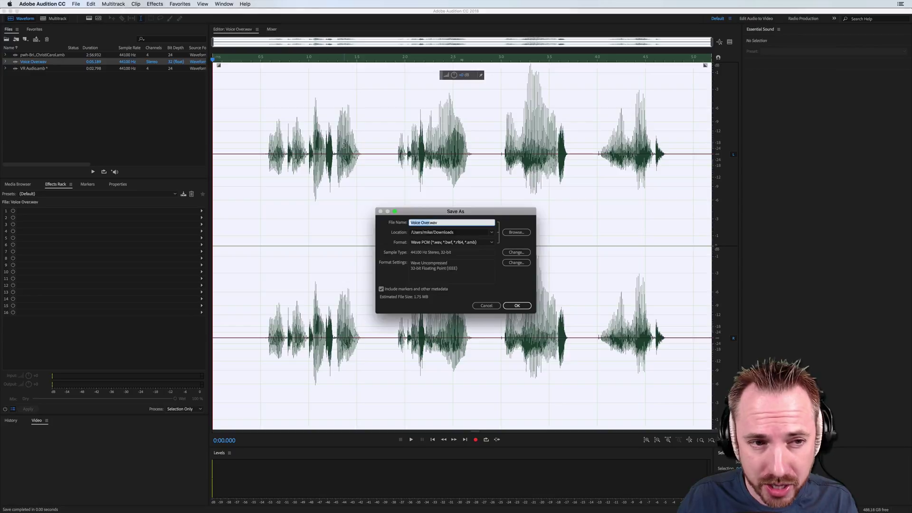
left_click(418, 243)
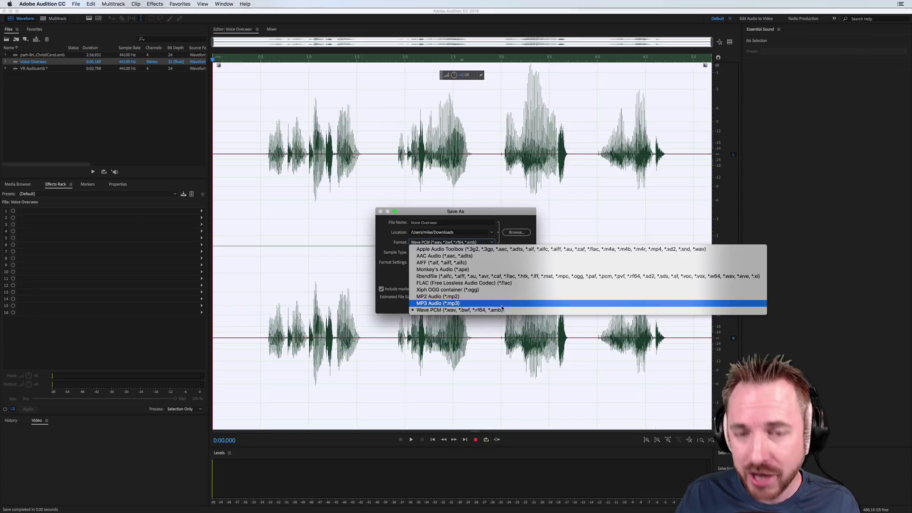
left_click(395, 240)
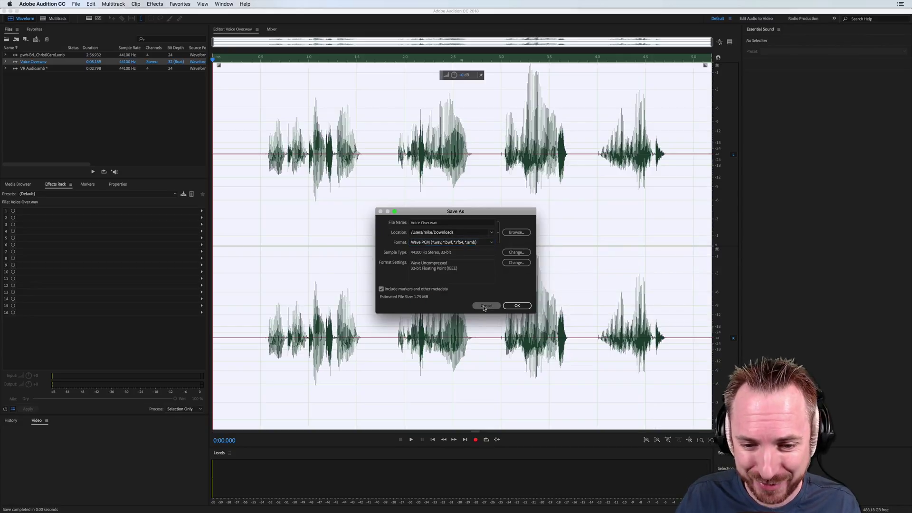
left_click(485, 306)
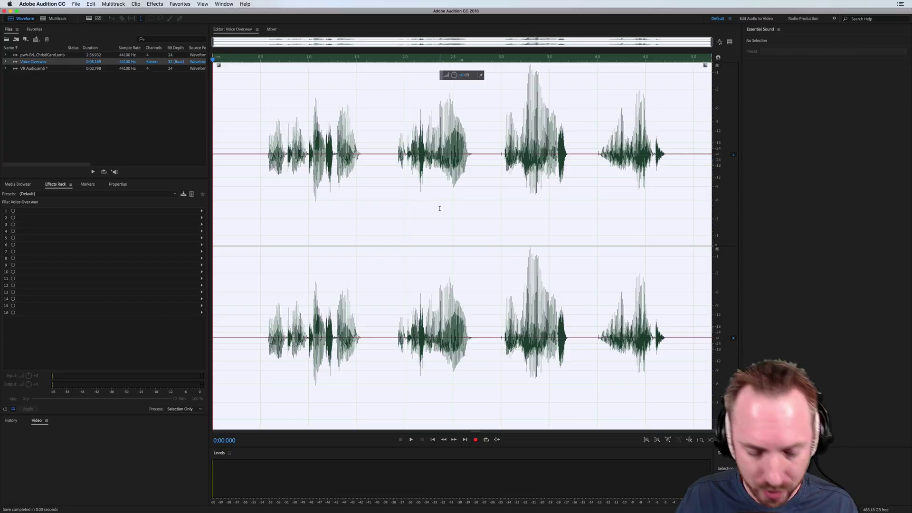
Copy the Voice Over audio and open VR Audio.amb from the Files panel
key("super+c")
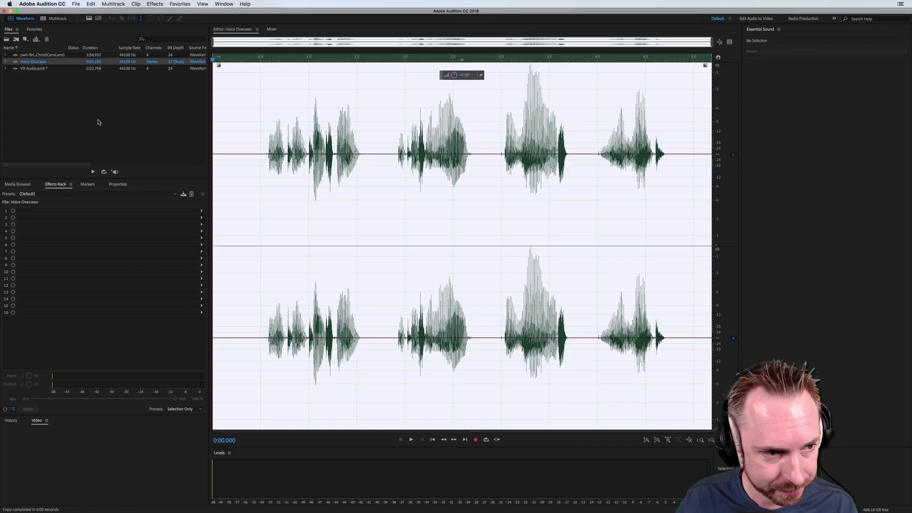
double_click(42, 70)
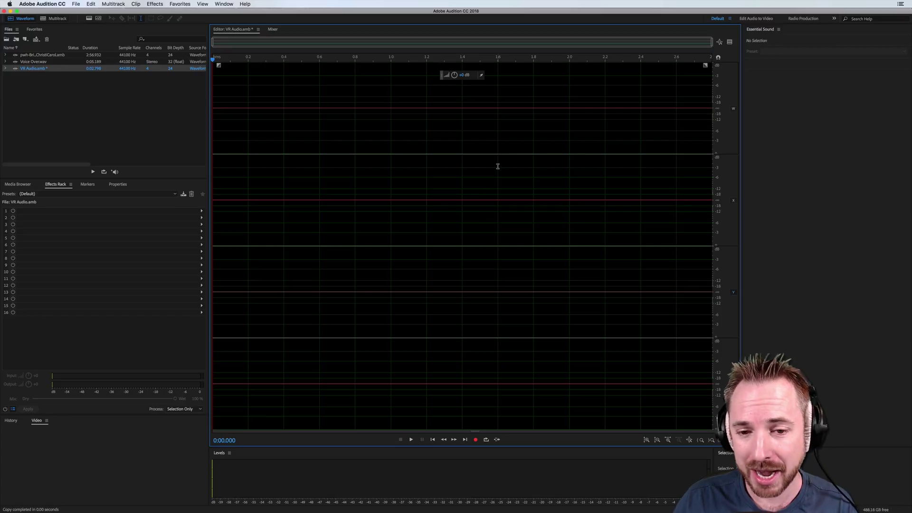
Try pasting the voiceover at 1.474 seconds, then undo it and leave the X channel disabled
left_click(475, 121)
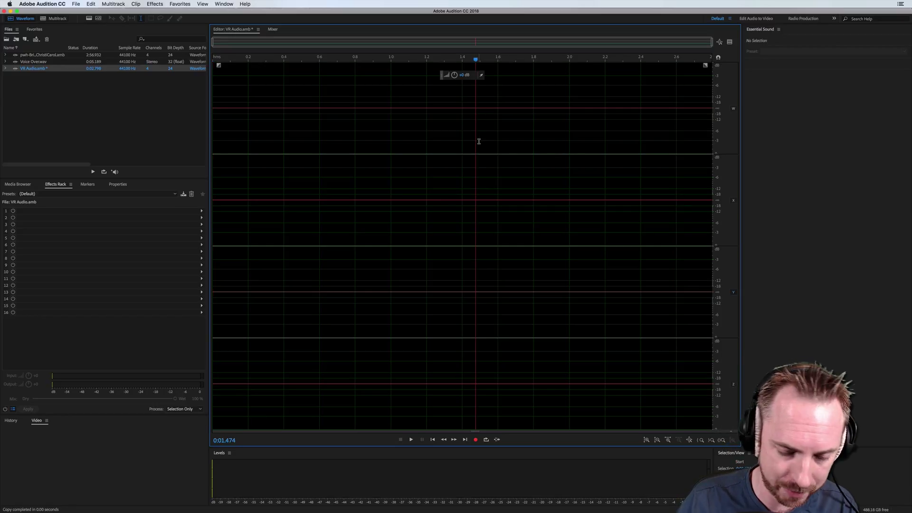
key("super+v")
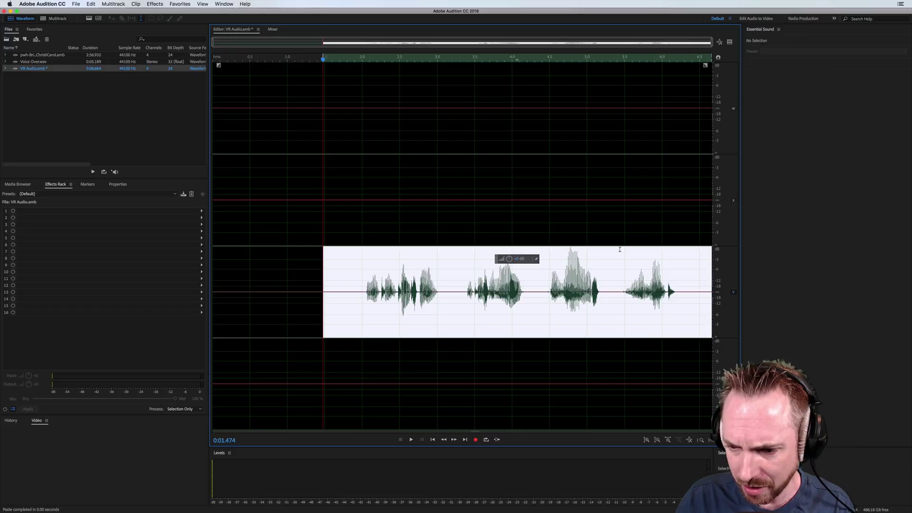
key("super+z")
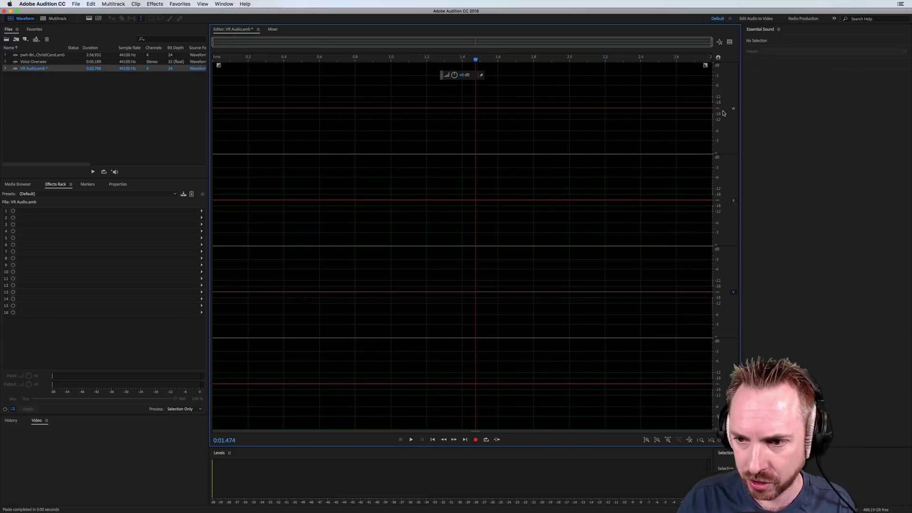
left_click(733, 200)
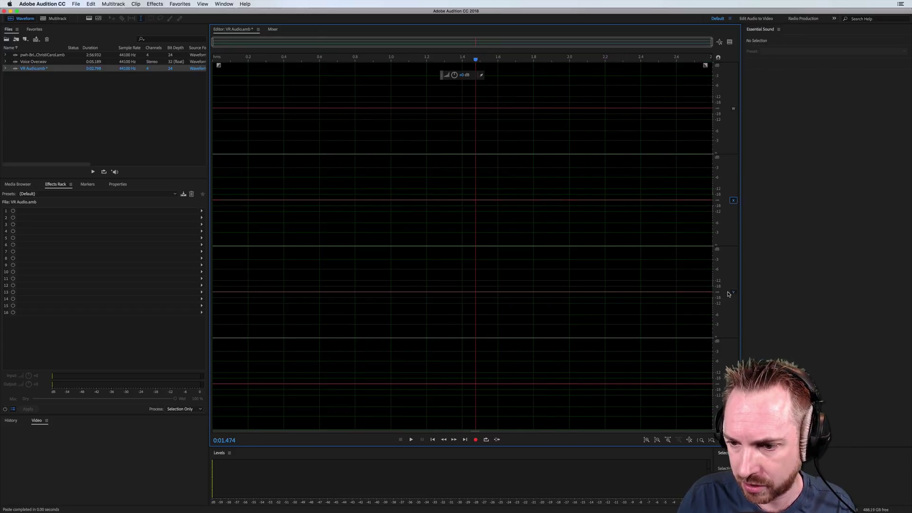
left_click(734, 200)
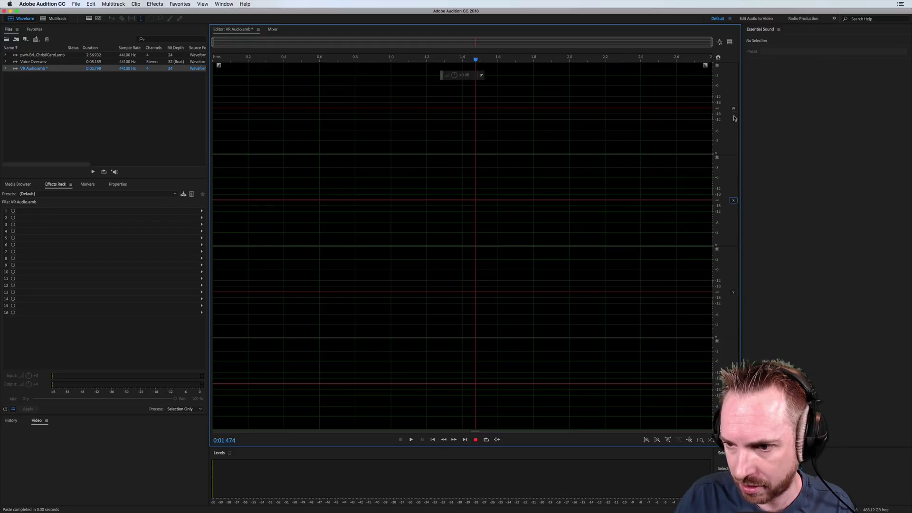
Paste the voiceover into the W channel, then into the X channel
key("super+v")
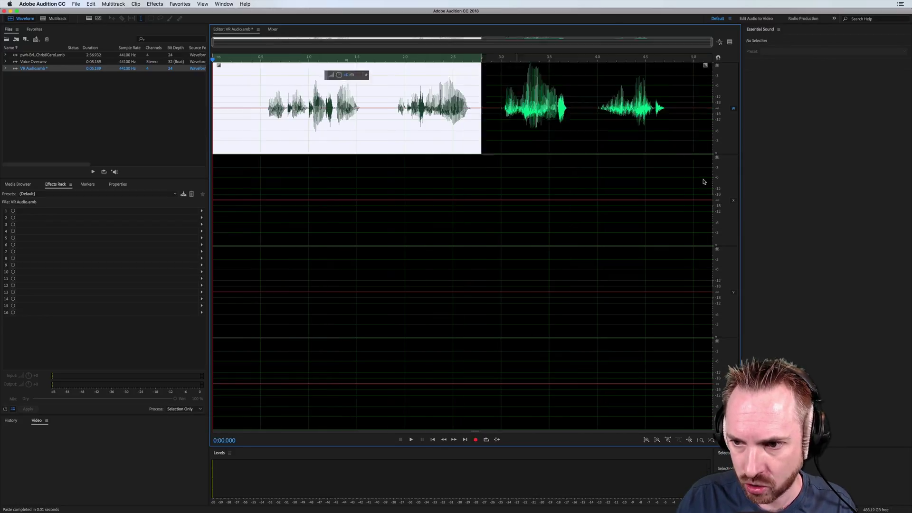
left_click(733, 109)
left_click(733, 200)
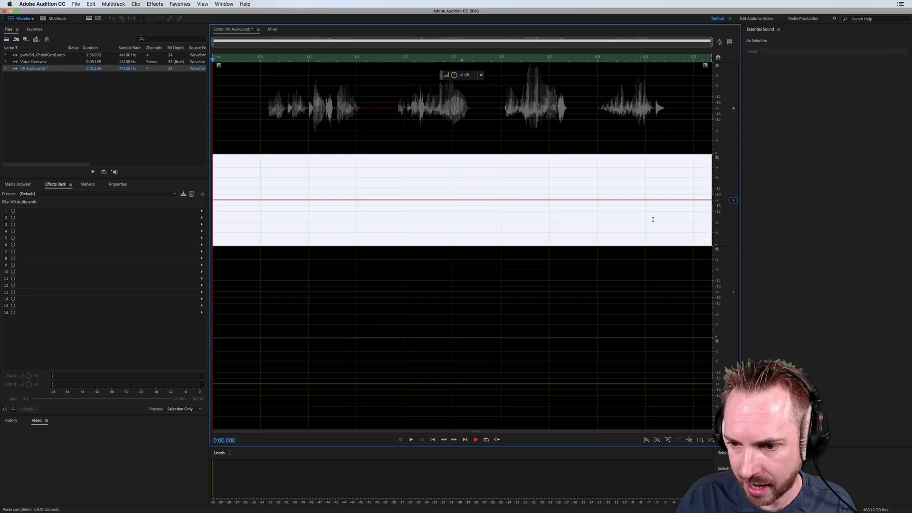
key("super+v")
left_click(733, 200)
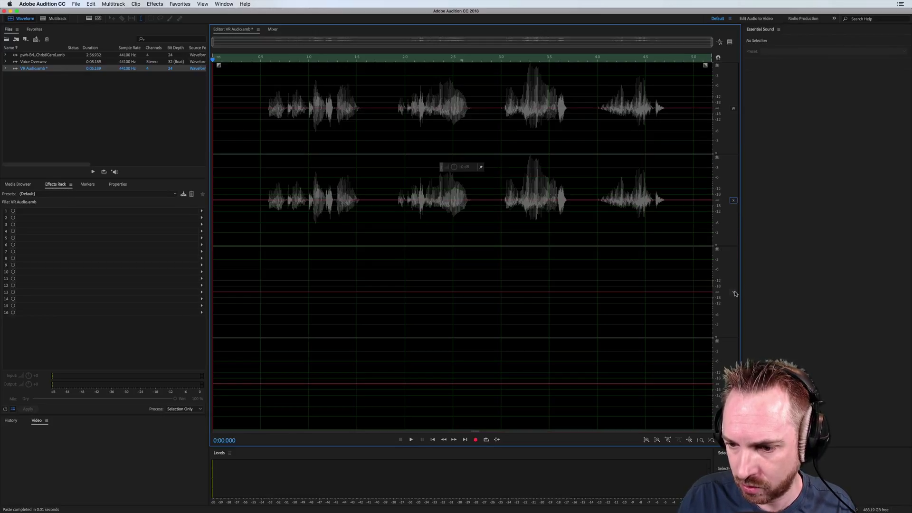
Paste the voiceover into the Y channel, then into the Z channel
left_click(734, 292)
key("super+v")
left_click(733, 292)
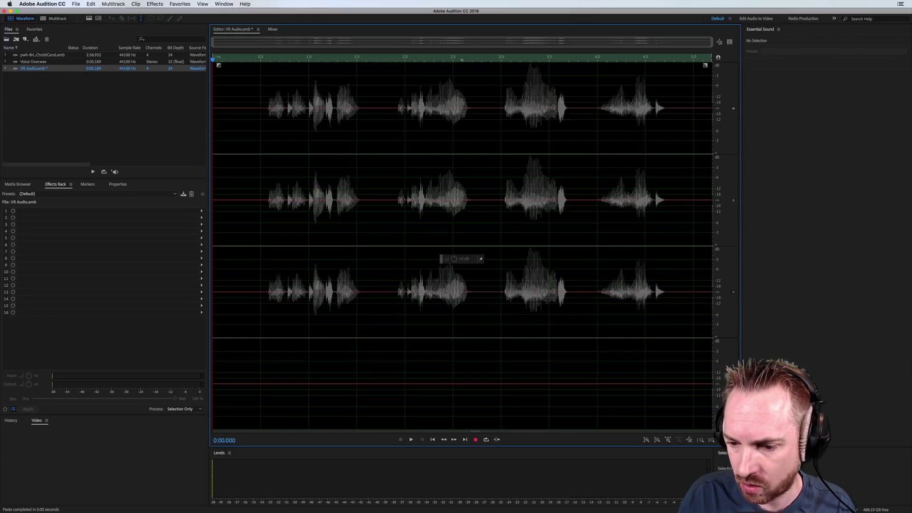
left_click(733, 383)
key("super+v")
left_click(733, 383)
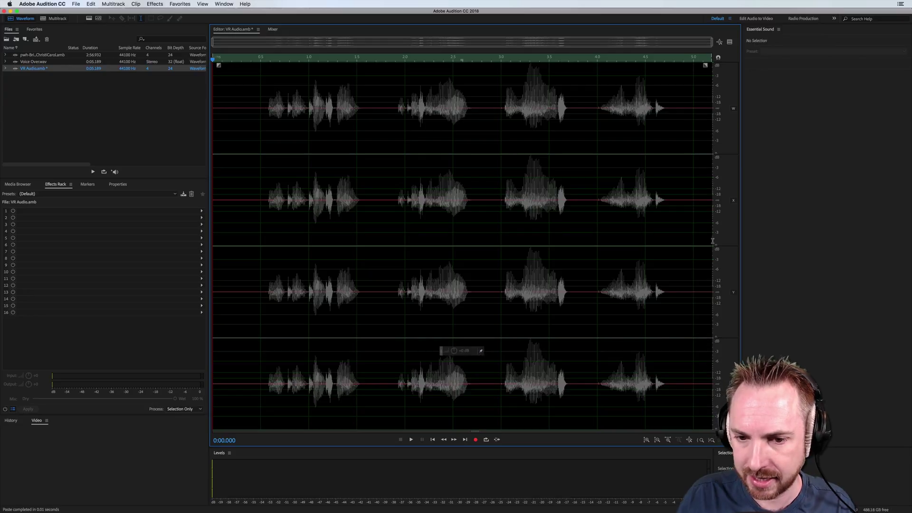
Trim the W channel to its first phrase by deleting everything after 1.8 s
left_click(733, 108)
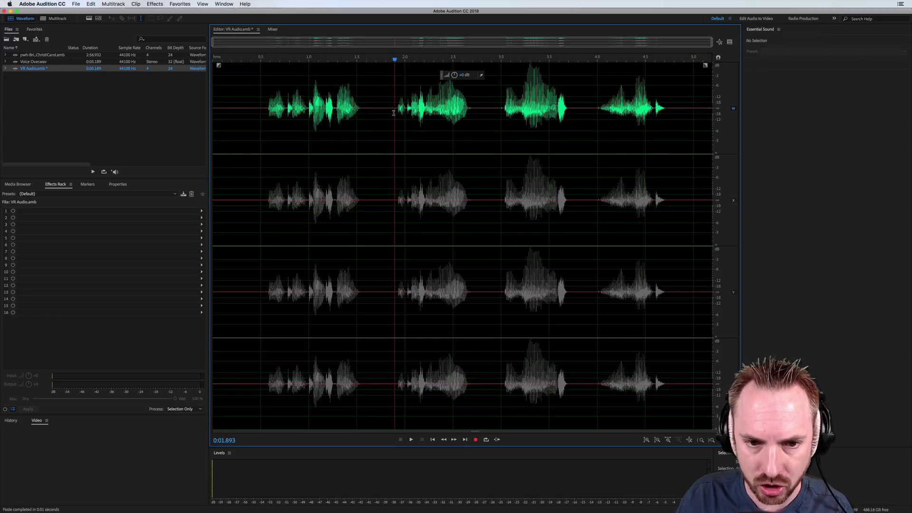
left_click_drag(388, 116, 712, 143)
key("Delete")
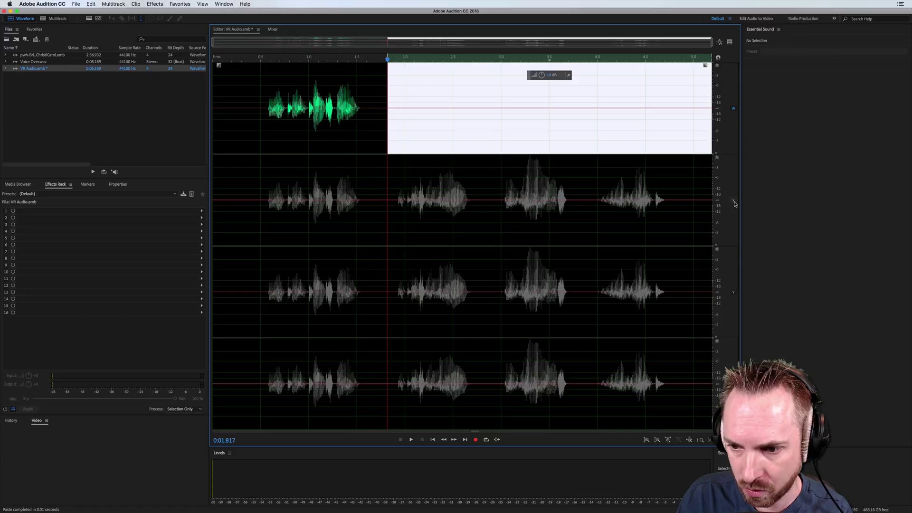
Delete the first phrase from the X channel
left_click(734, 200)
left_click(733, 108)
left_click_drag(375, 198, 260, 190)
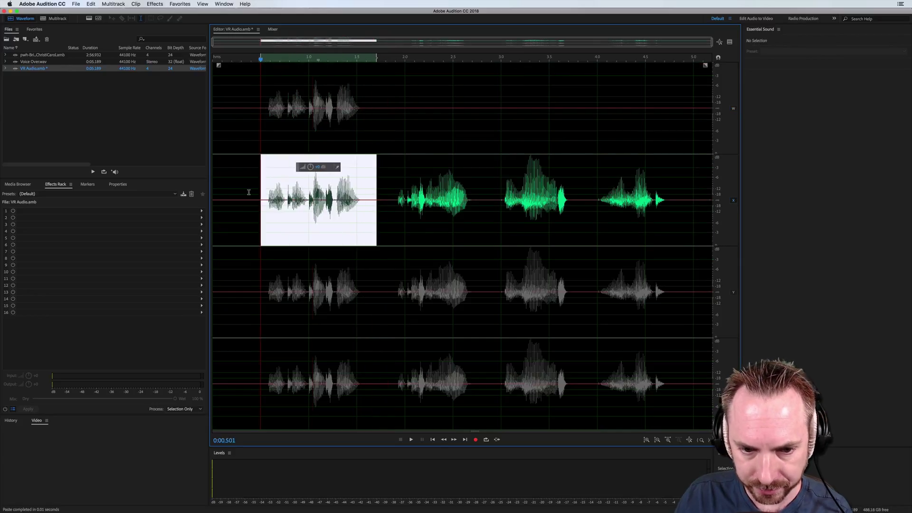
key("Delete")
left_click_drag(483, 198, 712, 212)
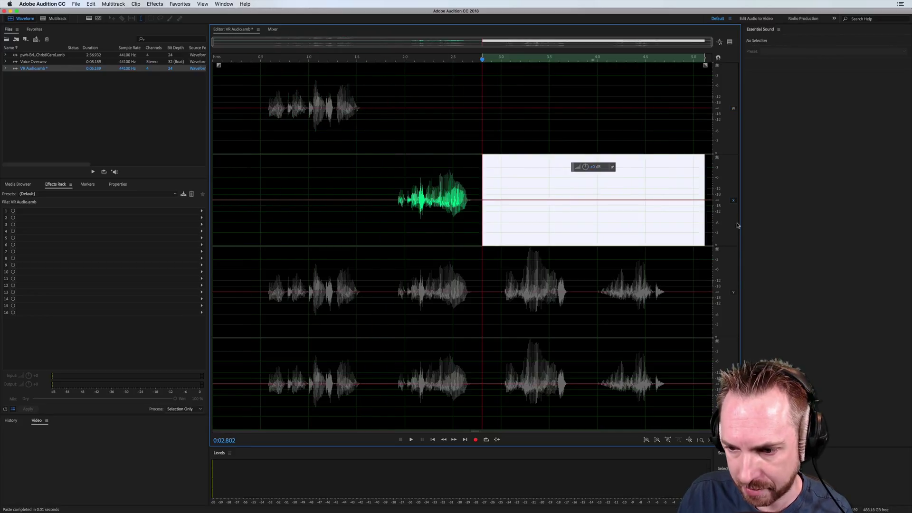
left_click(733, 200)
Delete the first two phrases from the Y channel
left_click(733, 292)
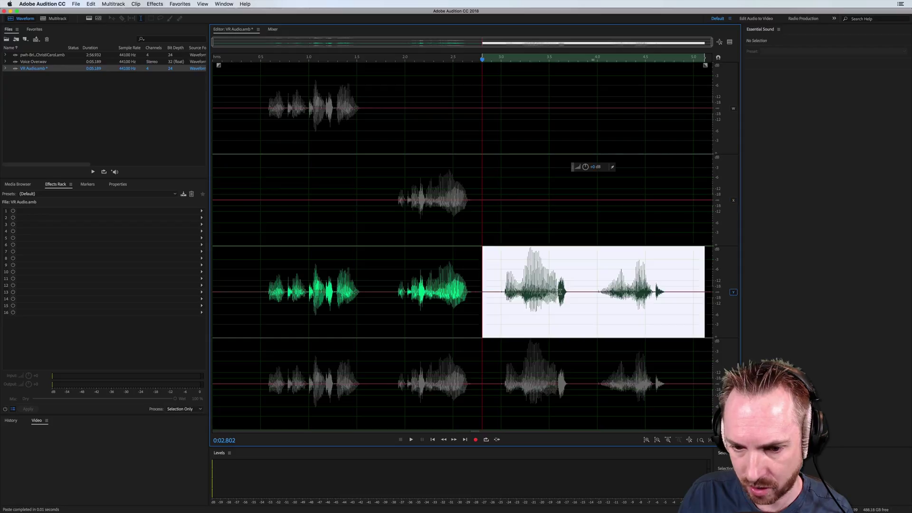
left_click(488, 298)
left_click_drag(488, 293, 213, 295)
key("Delete")
left_click_drag(581, 295, 722, 308)
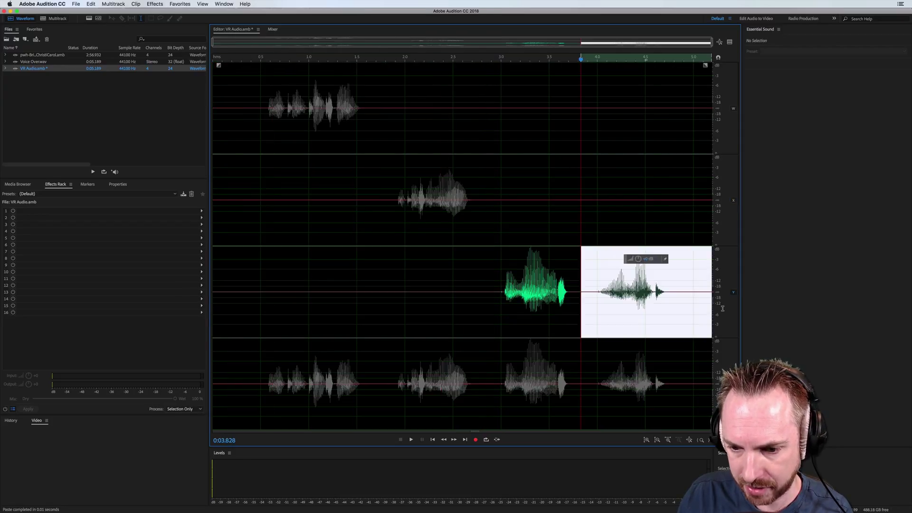
left_click(734, 292)
Delete the first 3.9 seconds of the Z channel, keeping only its final phrase
left_click(733, 383)
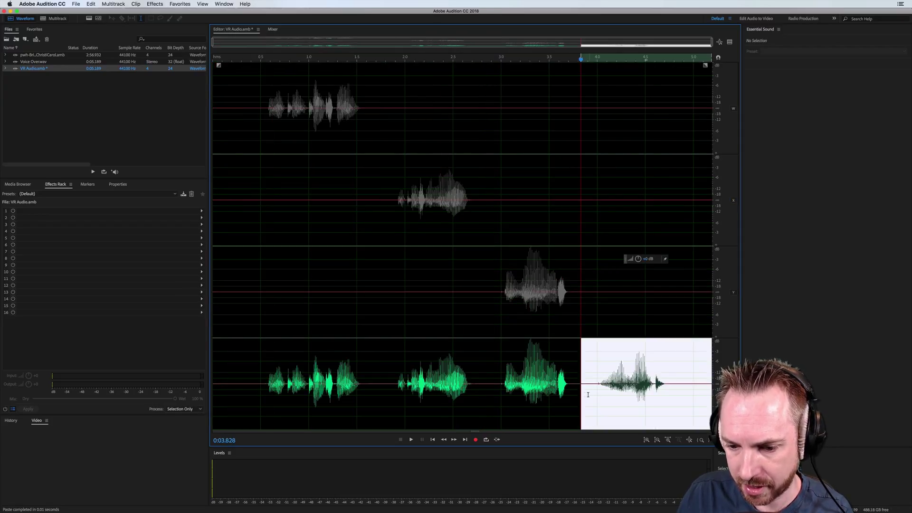
left_click(579, 391)
left_click_drag(589, 389, 40, 338)
key("Delete")
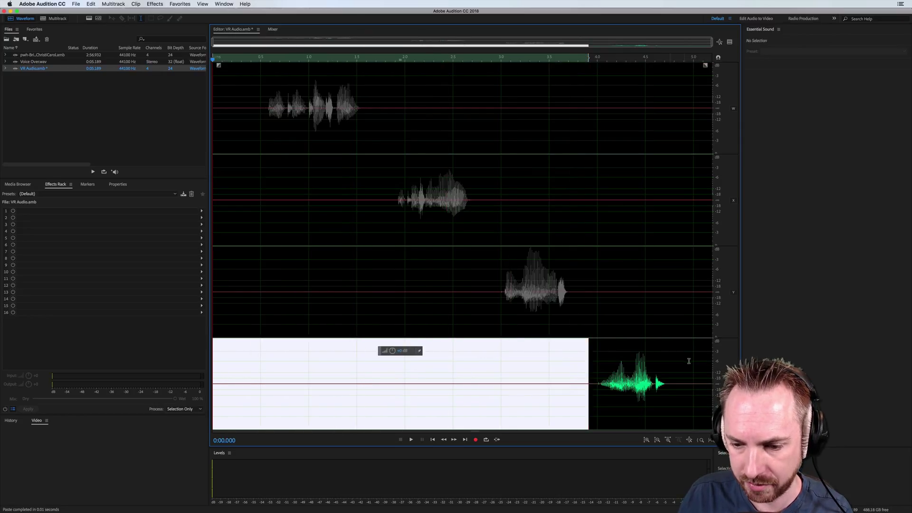
left_click(733, 383)
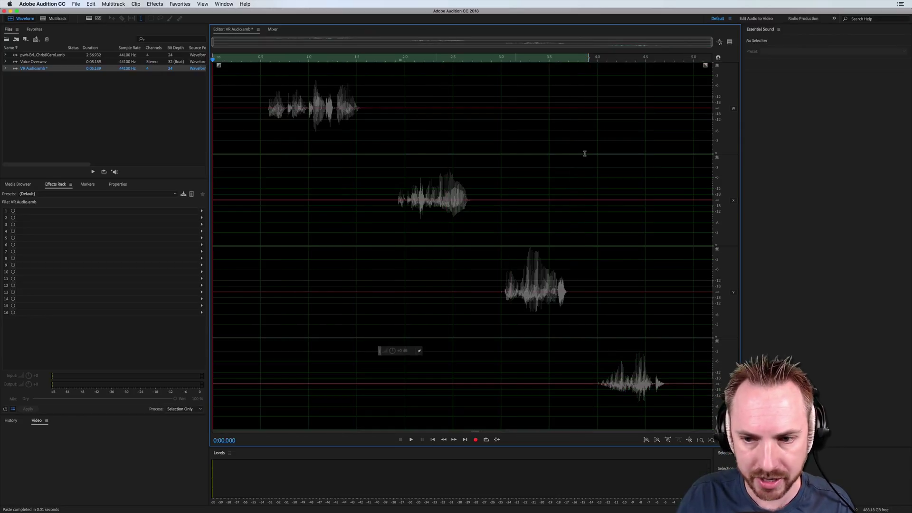
Re-enable editing on the Z, Y, X and W channels and clear the selection
left_click(733, 383)
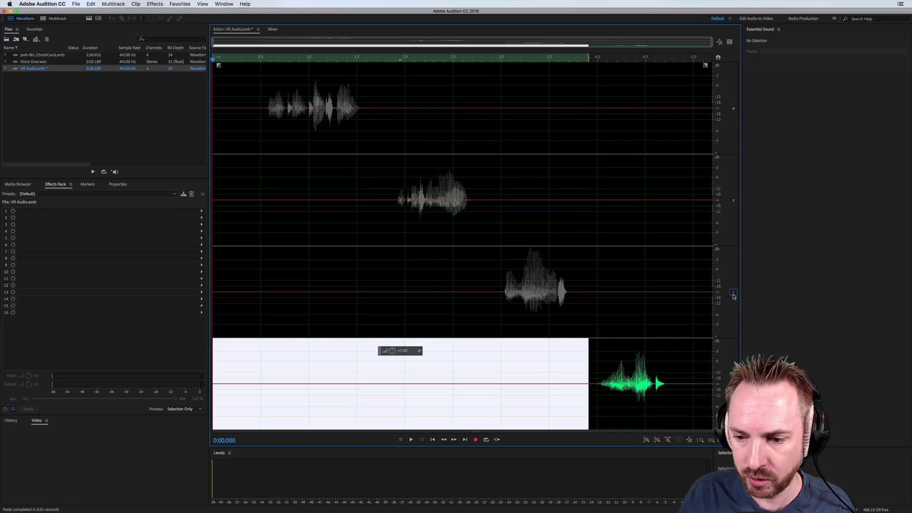
left_click(733, 292)
left_click(733, 200)
left_click(734, 108)
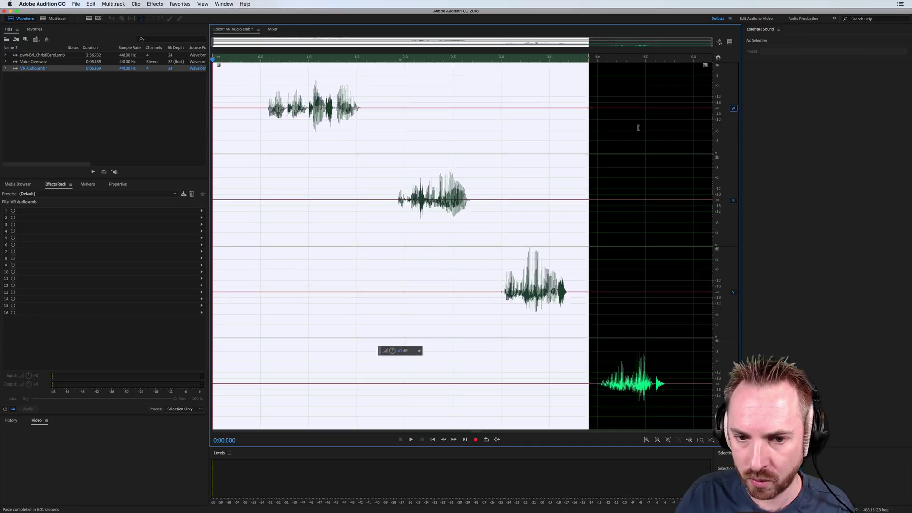
left_click(270, 152)
left_click(247, 134)
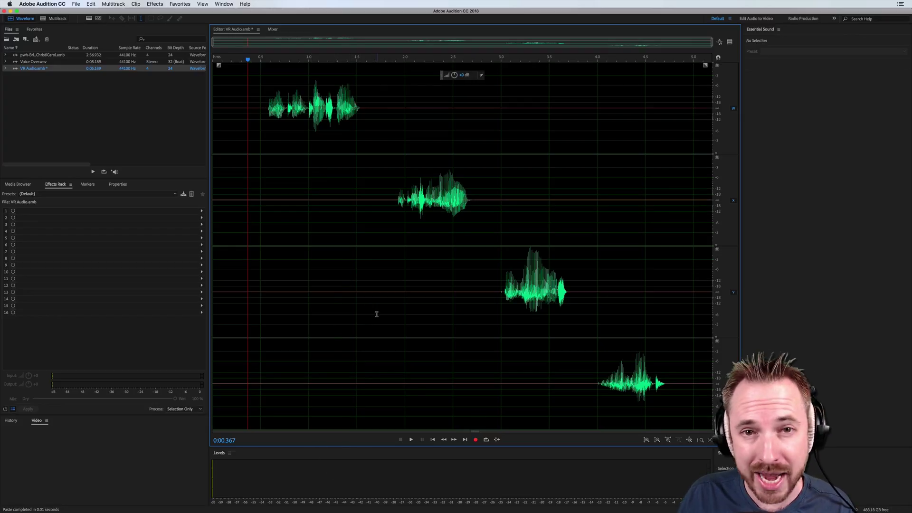
key("space")
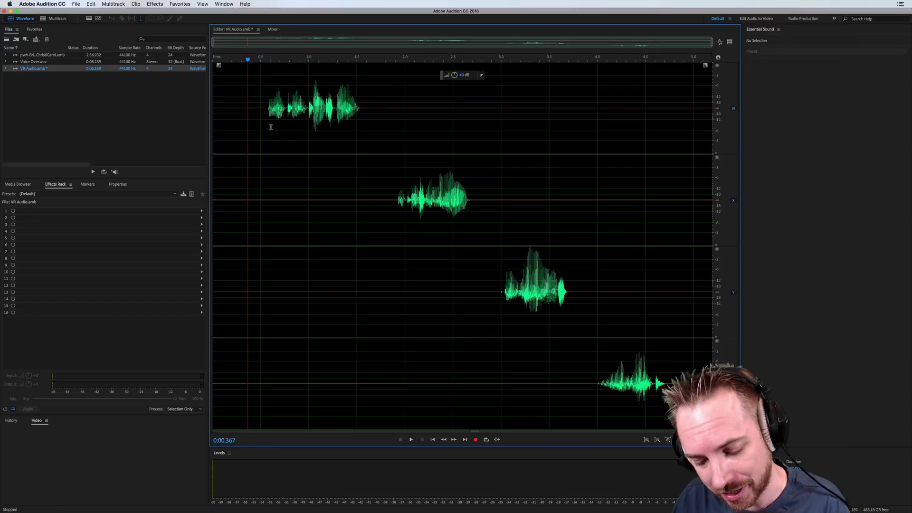
Open Preferences > Audio Channel Mapping from the Adobe Audition CC menu
left_click(54, 8)
mouse_move(50, 24)
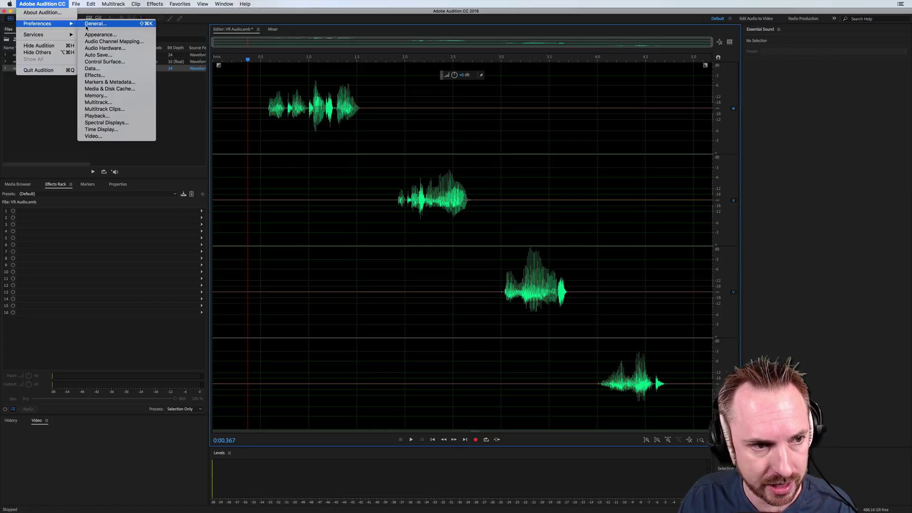
left_click(110, 42)
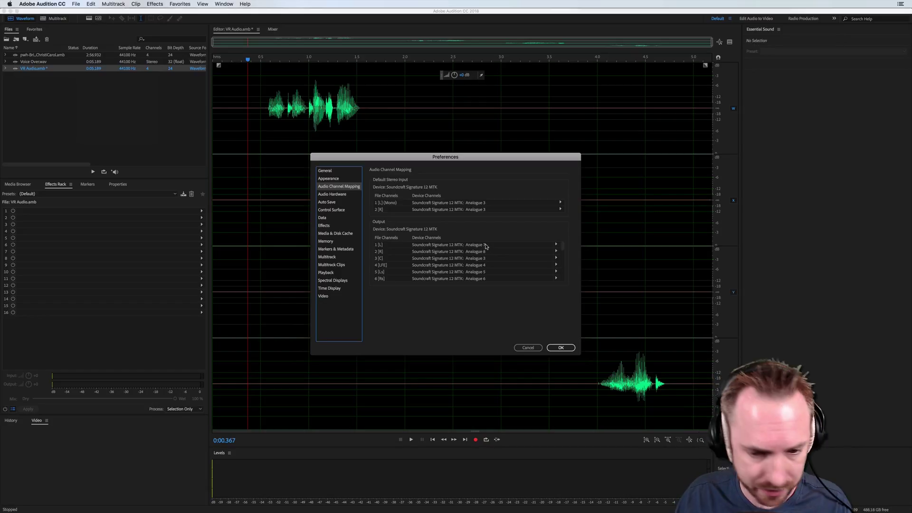
Map the W, X, Y, Z outputs to Soundcraft Signature 12 MTK Analogue 7, 8, 9 and 10
scroll(492, 252, "down", 5)
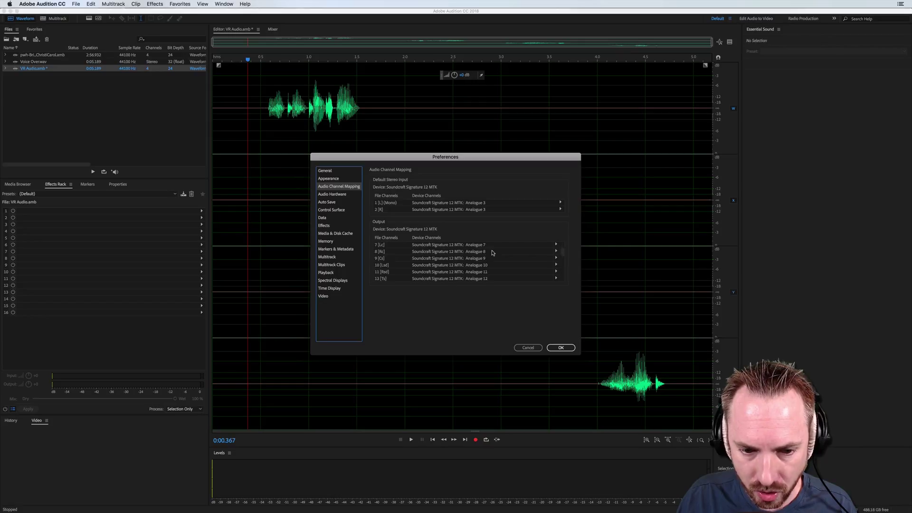
scroll(492, 252, "down", 3)
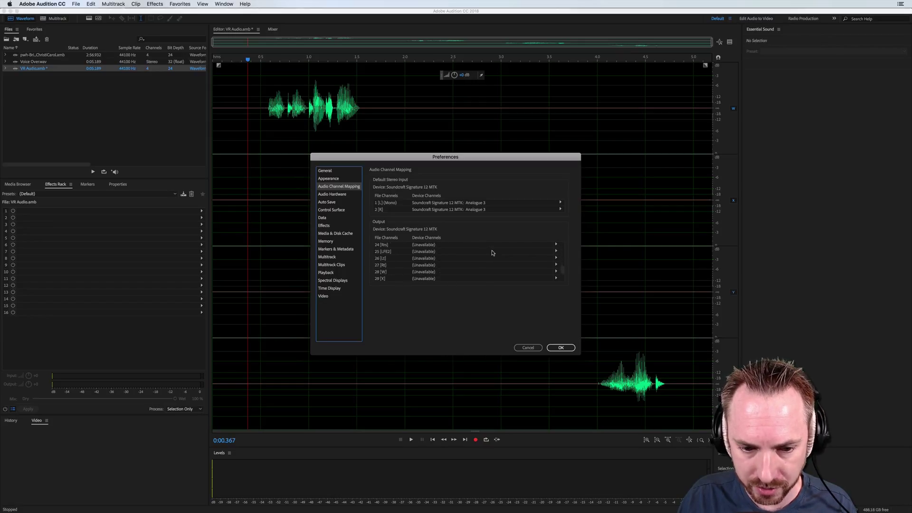
scroll(492, 253, "down", 1)
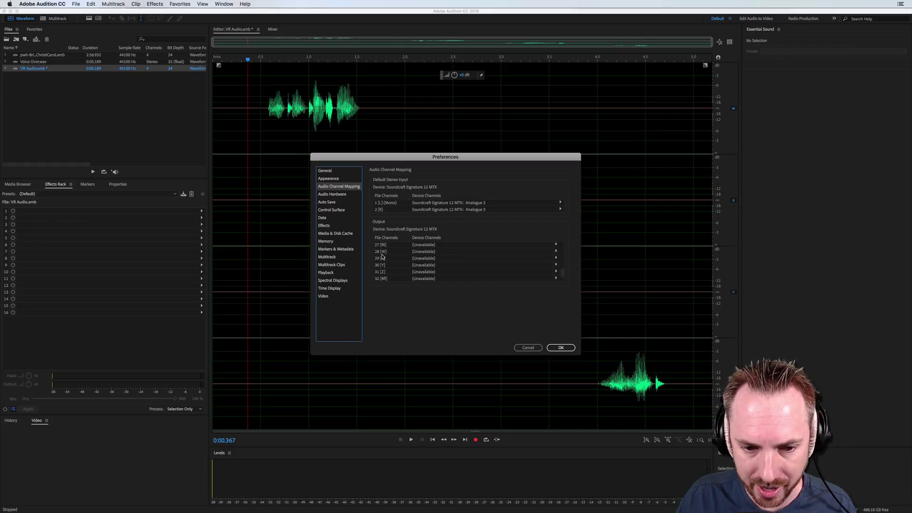
left_click(556, 251)
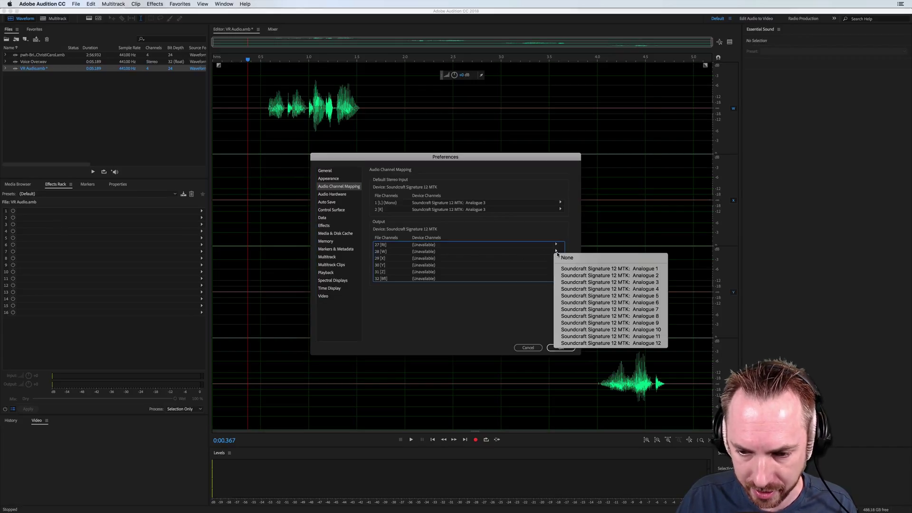
left_click(582, 313)
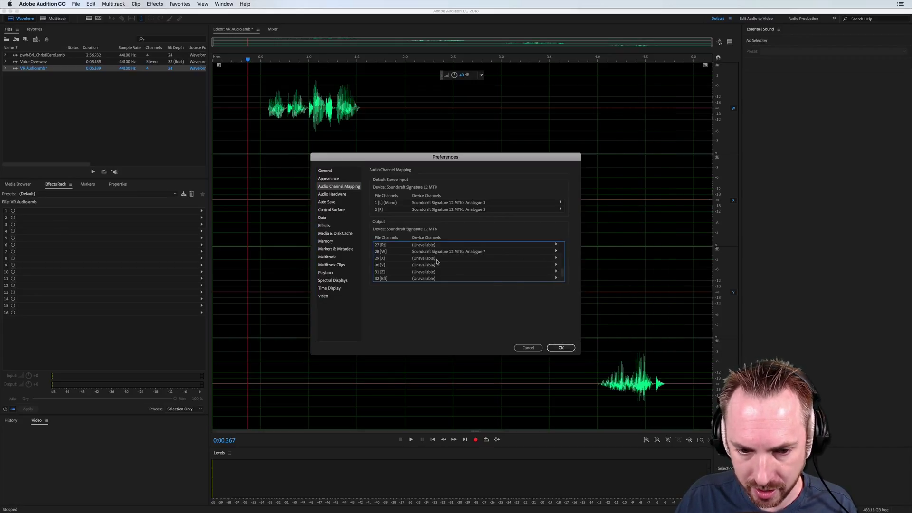
left_click(556, 258)
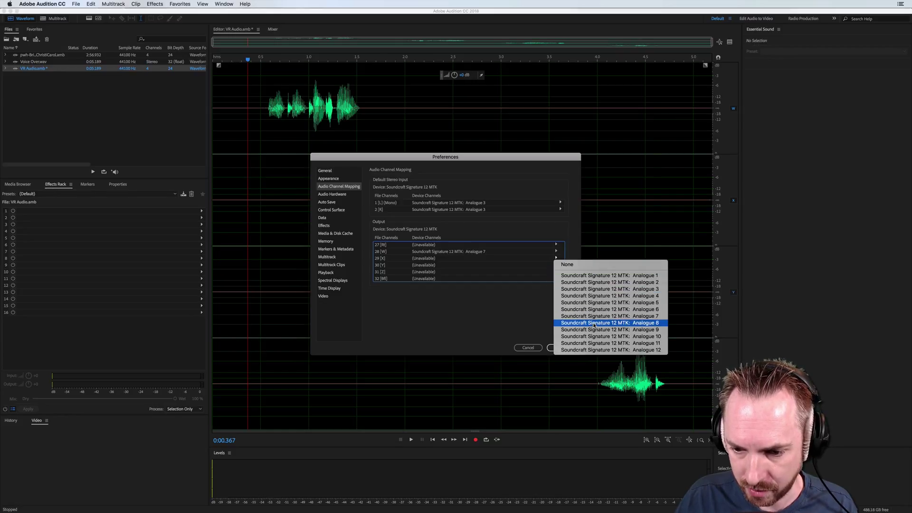
left_click(588, 322)
left_click(556, 265)
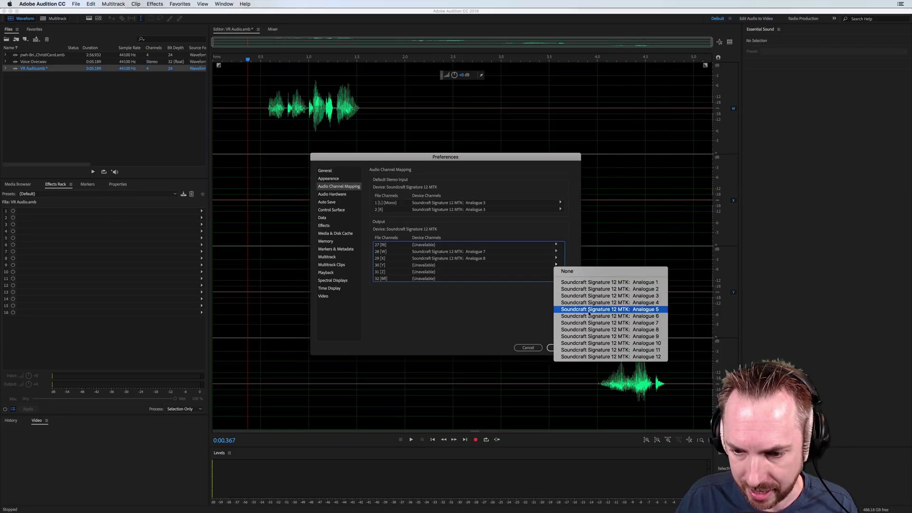
left_click(588, 336)
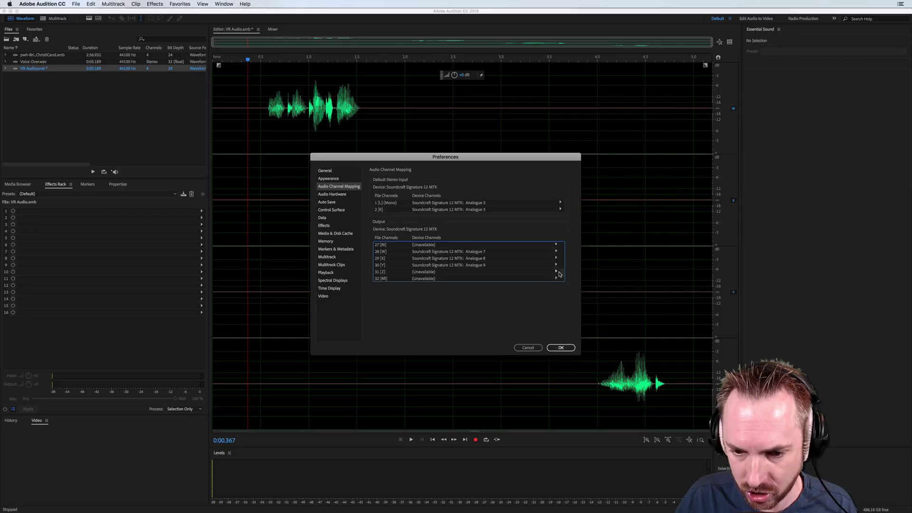
left_click(556, 272)
left_click(604, 350)
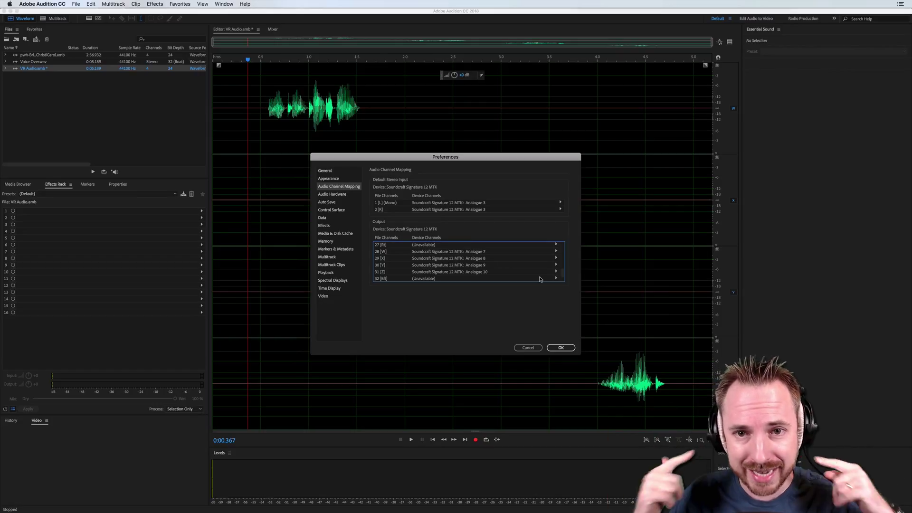
Confirm the mapping with OK and play VR Audio.amb, replaying it from 0:00.367
left_click(551, 347)
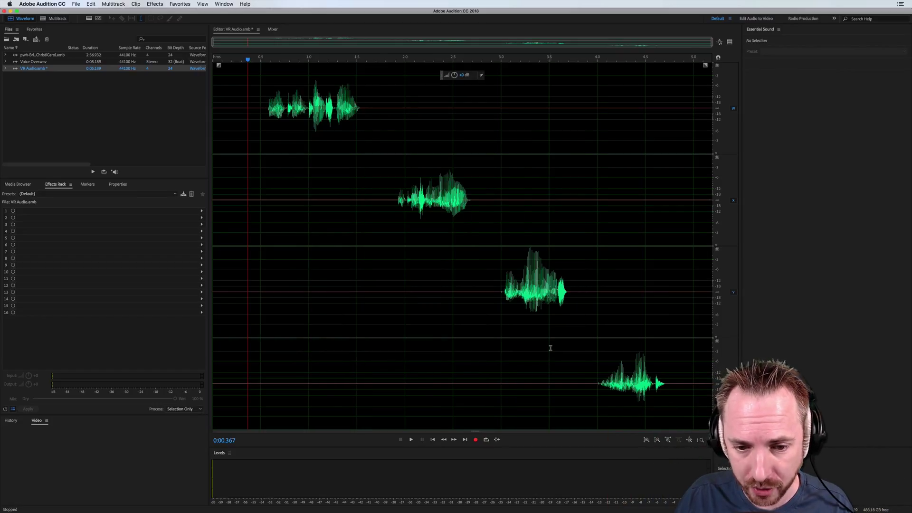
key("space")
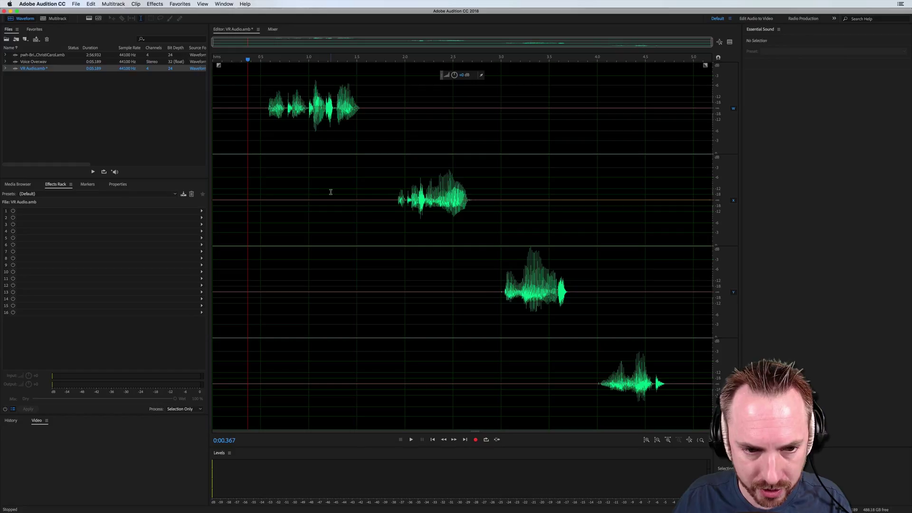
key("space")
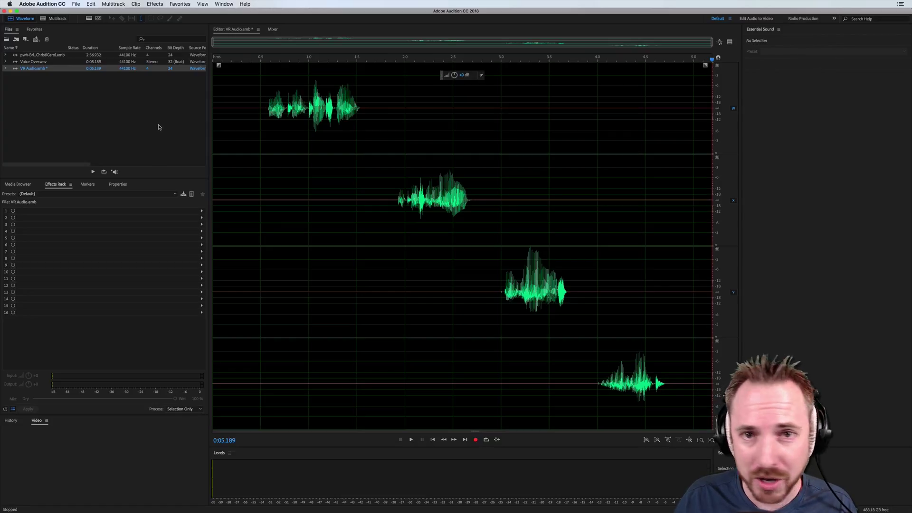
Open pwh-Britten-CorpusChristiCarol.amb from the Files panel
double_click(55, 56)
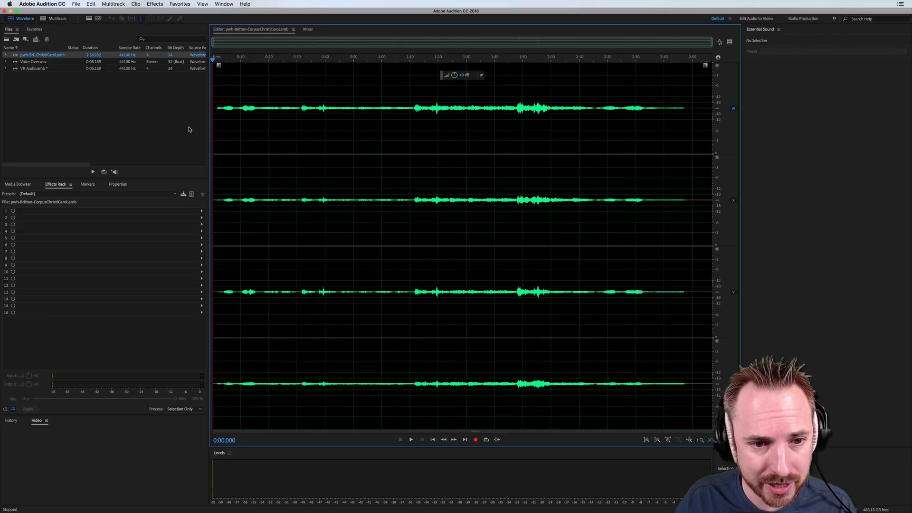